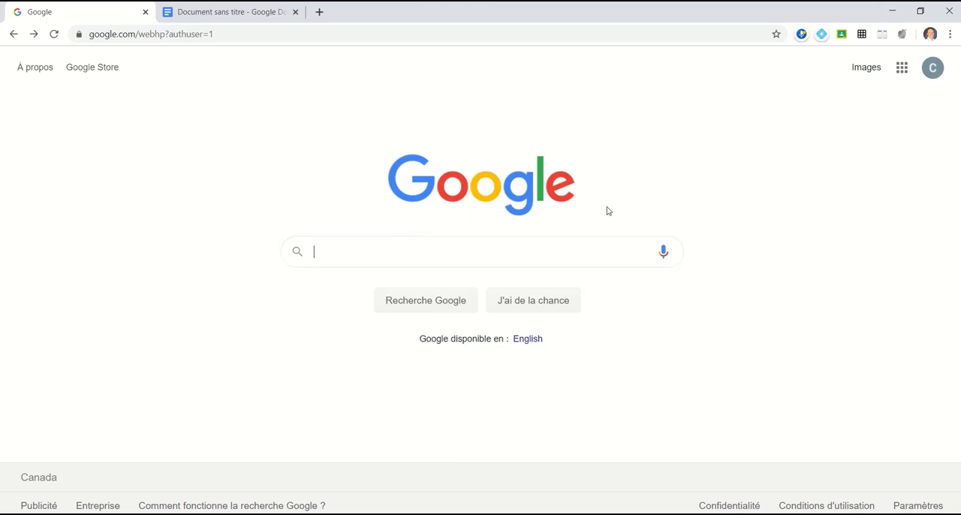
# Step: Open Google Docs from the Google apps launcher
pyautogui.click(902, 68)
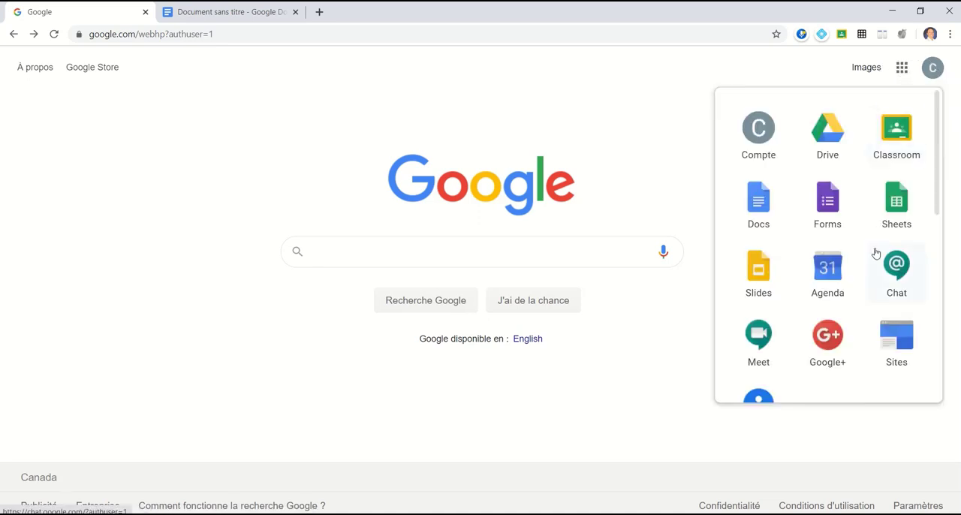
pyautogui.click(760, 210)
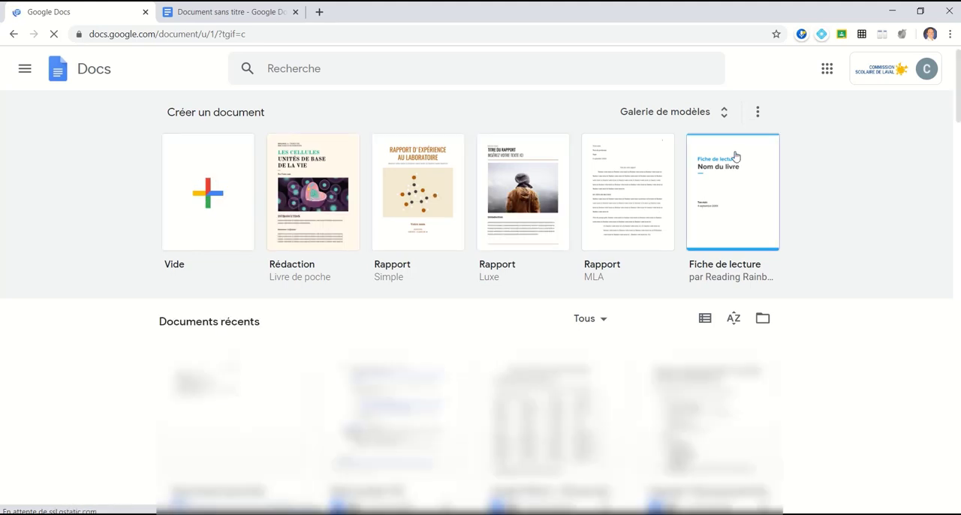
# Step: Browse the template gallery and return to the Docs home page
pyautogui.click(705, 120)
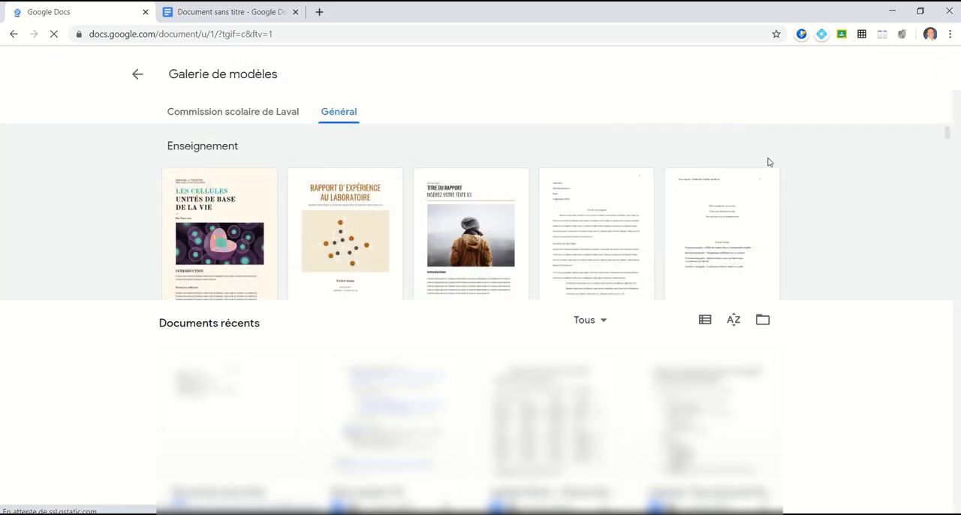
pyautogui.scroll(-3, 473, 371)
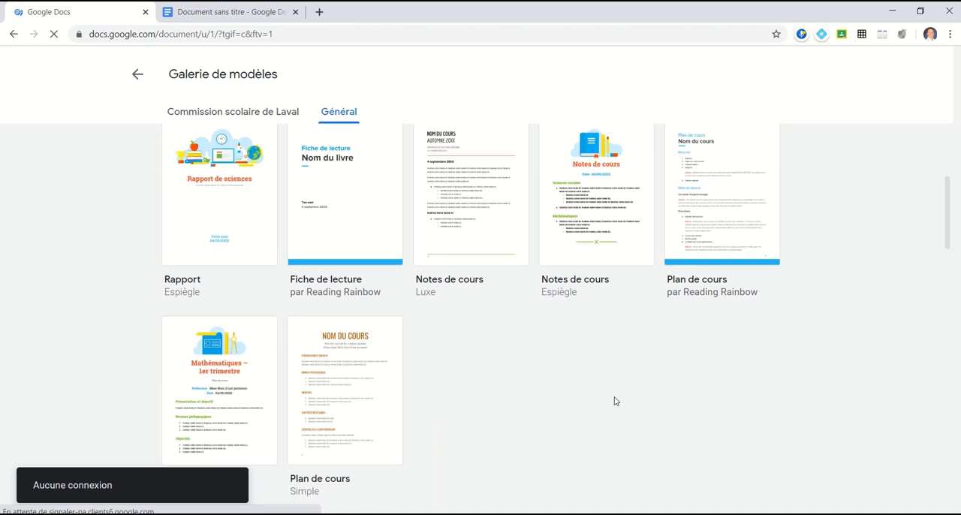
pyautogui.click(136, 75)
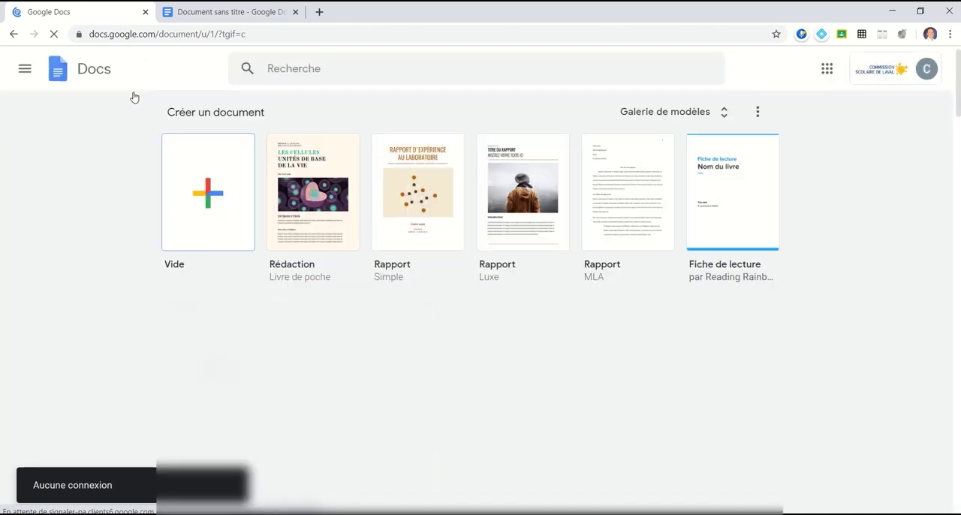
# Step: Switch to the untitled document and rename it La Suisse
pyautogui.click(218, 9)
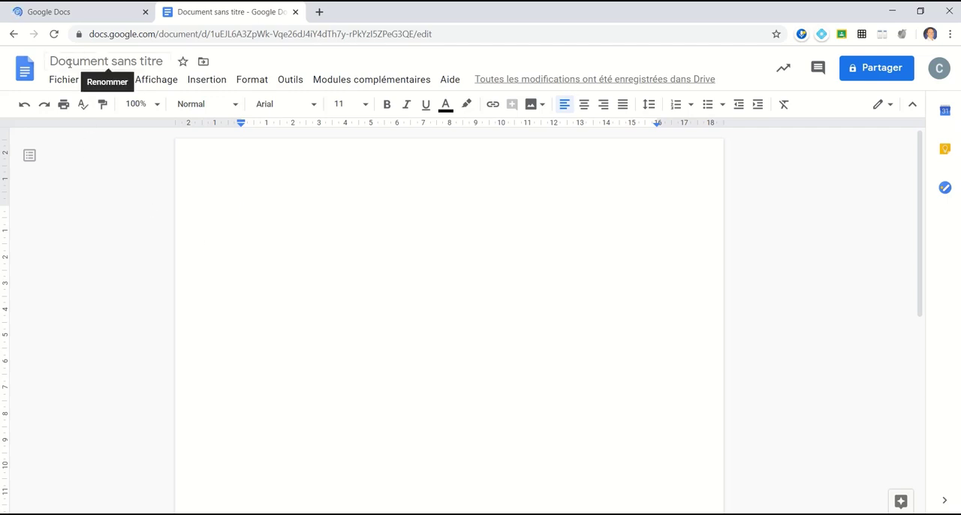
pyautogui.click(131, 61)
pyautogui.write('L')
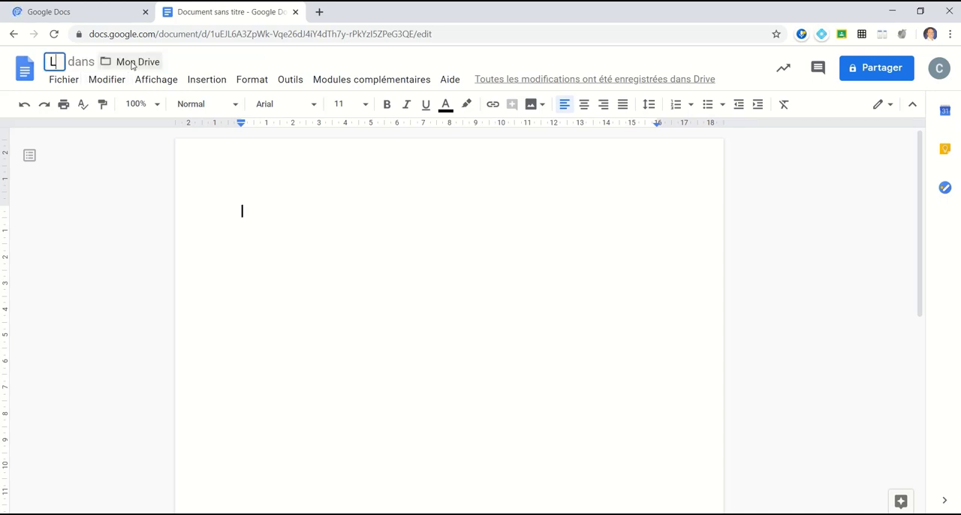
pyautogui.write('a Suisse')
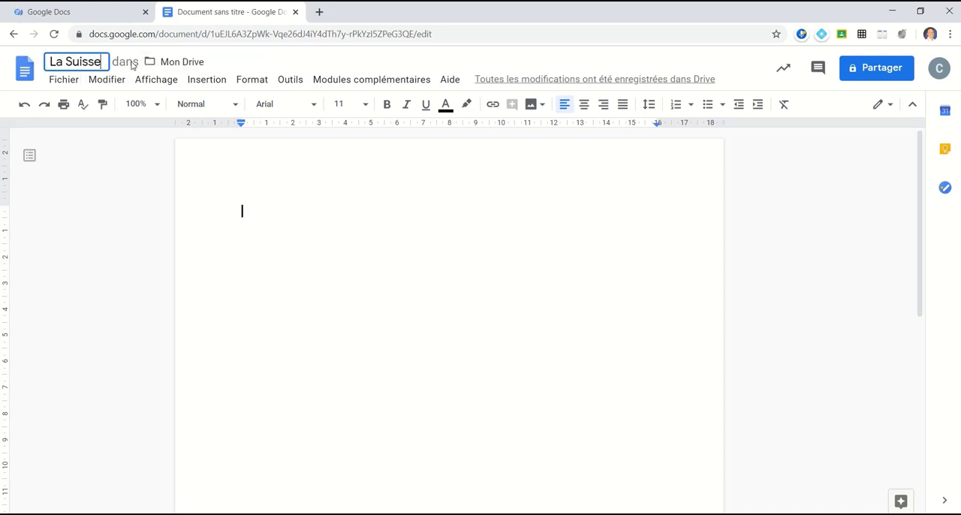
# Step: Paste the Switzerland fact text into the document body
pyautogui.click(317, 231)
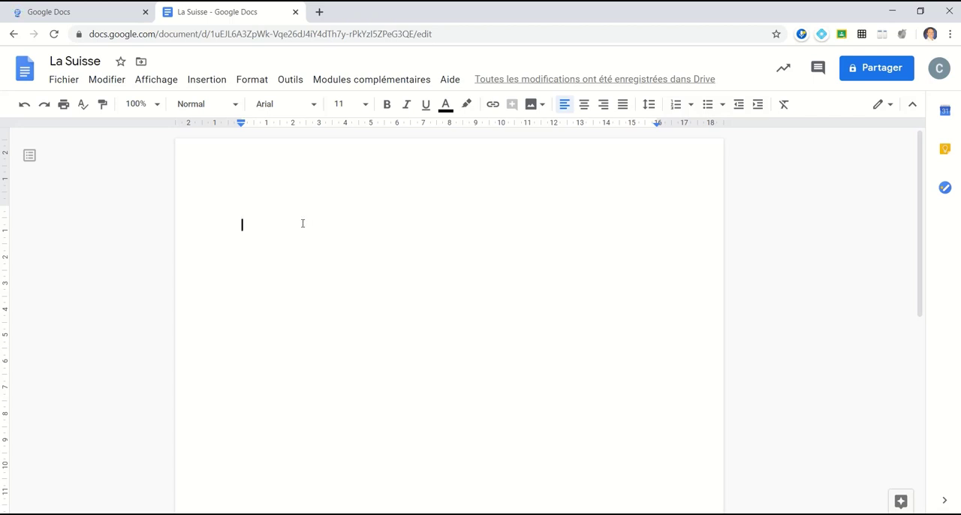
pyautogui.write("La Suisse Superficie : 41 293 km² Drapeau : Nombre d'habitants : 8,57 millions Nom des habitants : Suisses Capitale : Berne Langues :  Allemand, Français, Italien et Romanche Monnaie : franc suisse")
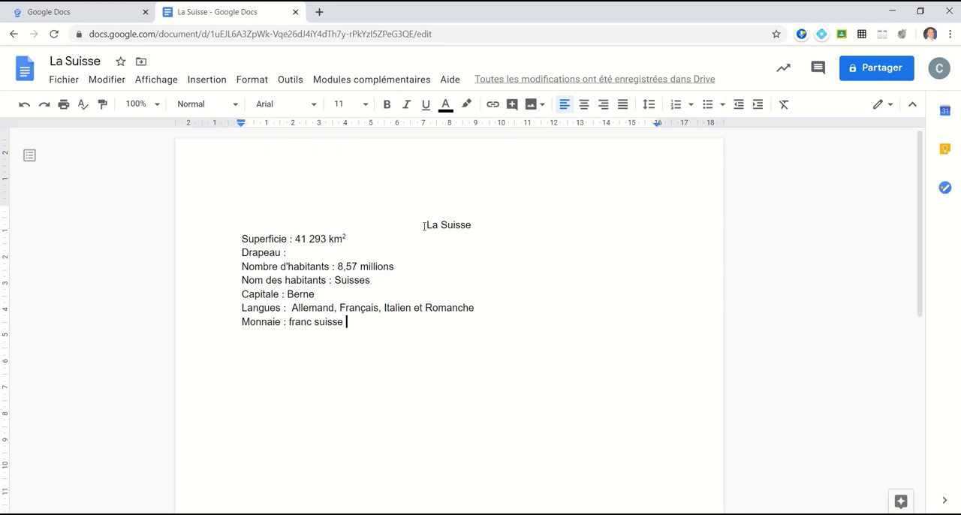
# Step: Set the title line La Suisse to an 18 pt font size
pyautogui.moveTo(424, 225); pyautogui.dragTo(471, 226)
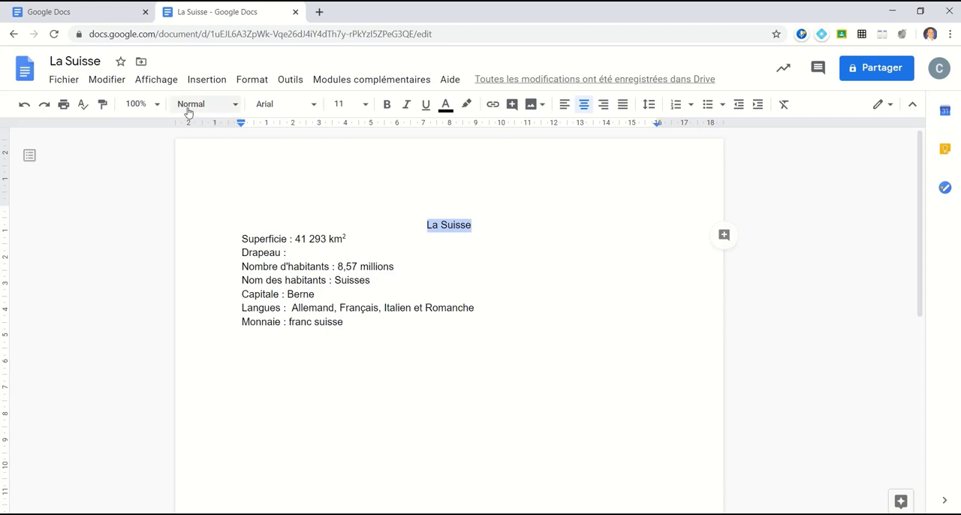
pyautogui.click(235, 105)
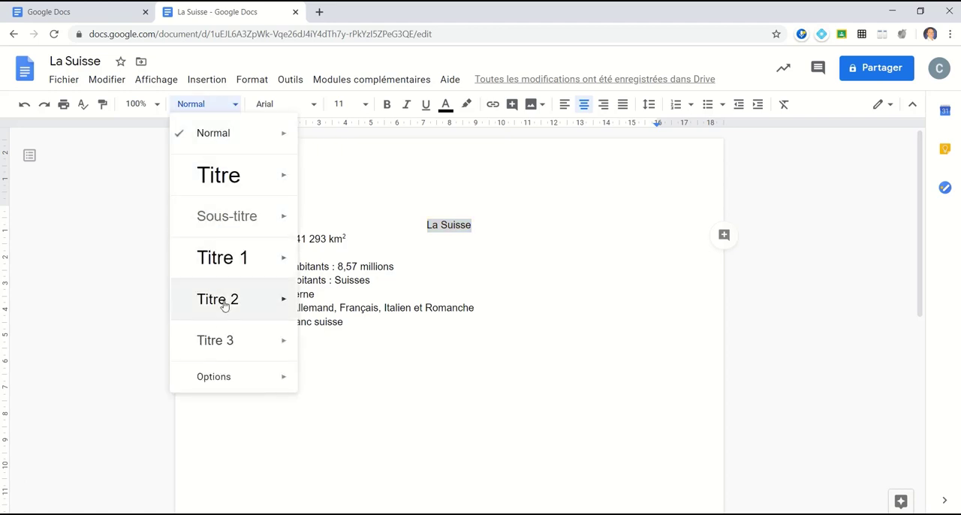
pyautogui.moveTo(240, 257)
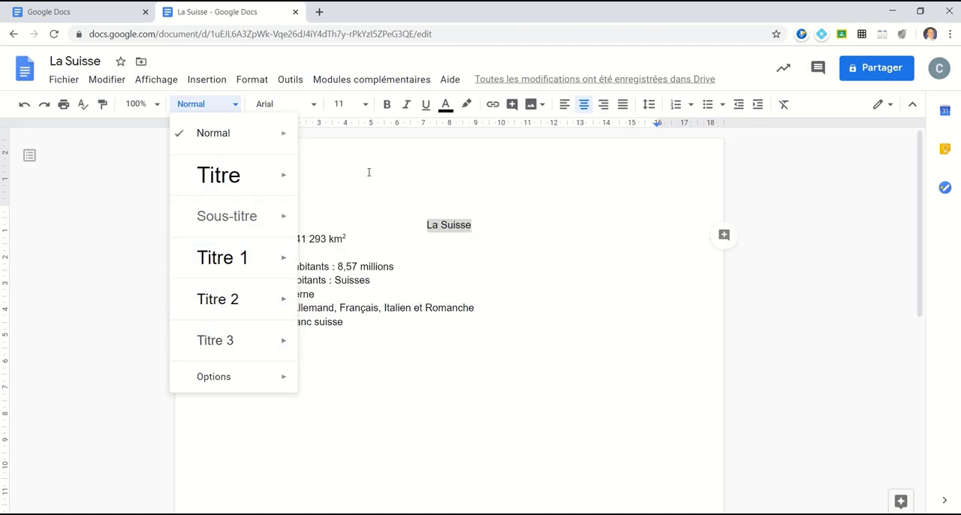
pyautogui.click(315, 107)
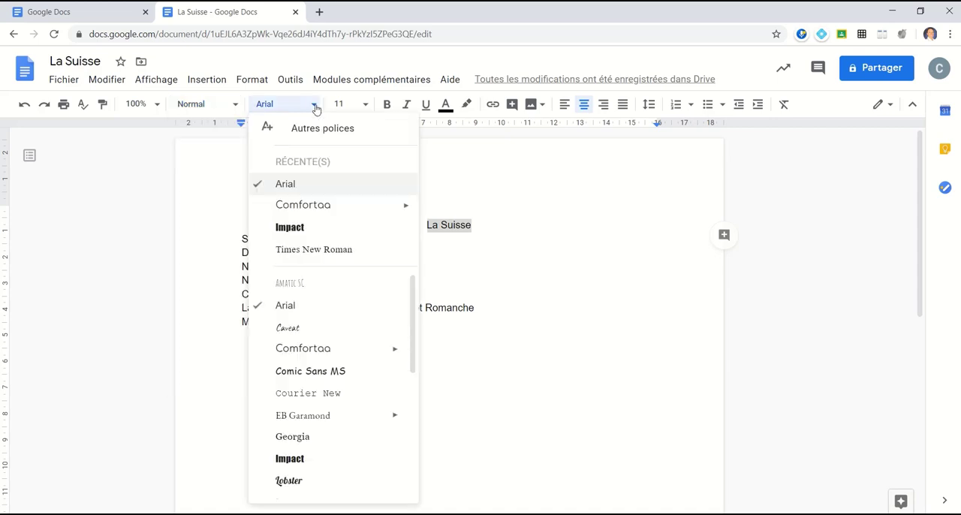
pyautogui.scroll(-2, 306, 333)
pyautogui.scroll(1, 308, 323)
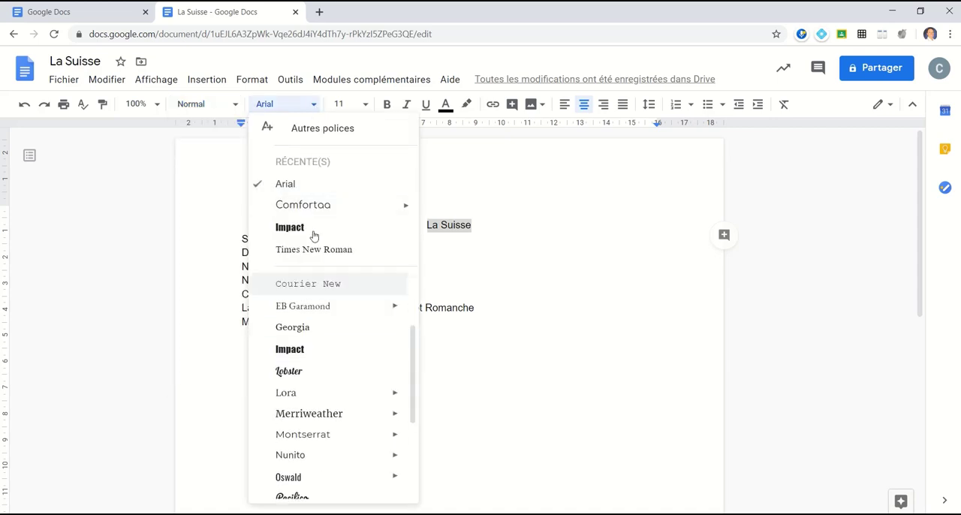
pyautogui.click(342, 103)
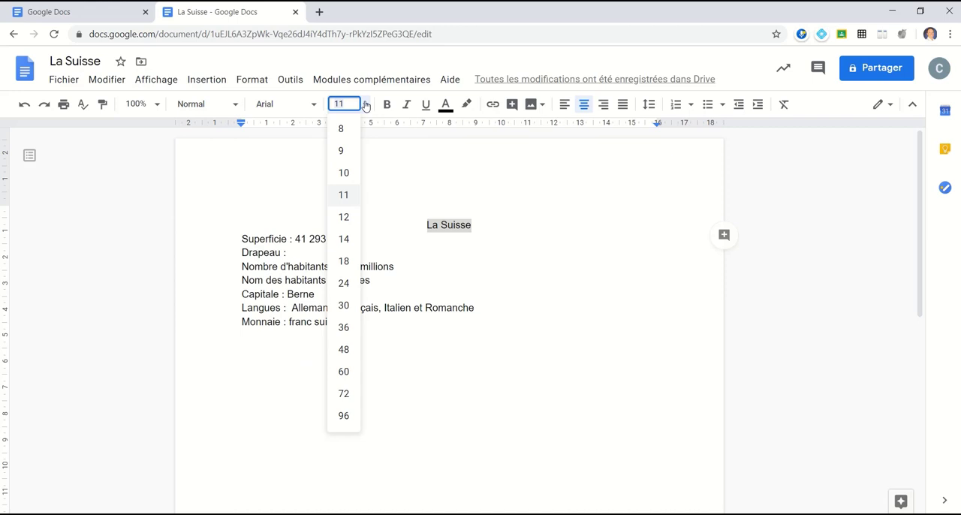
pyautogui.click(343, 261)
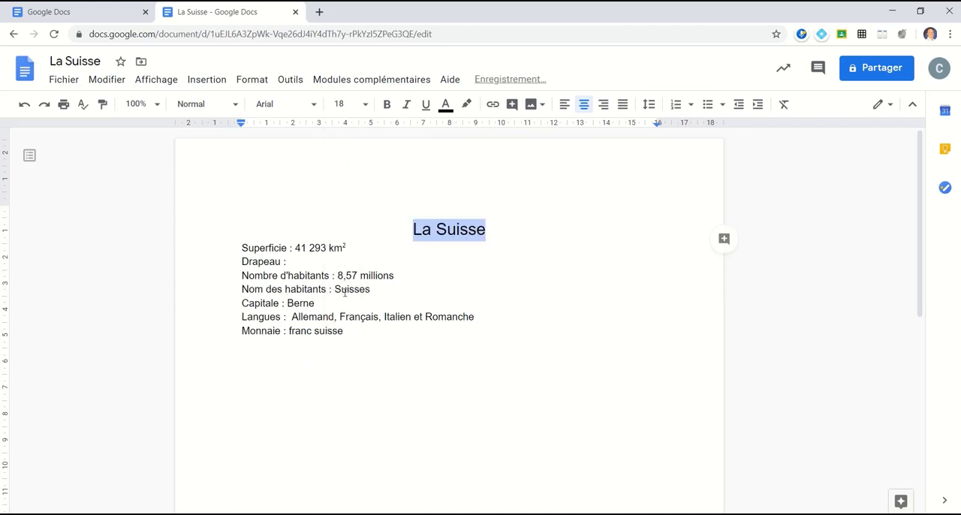
# Step: Set all the document text to 18 pt
pyautogui.moveTo(358, 333); pyautogui.dragTo(266, 193)
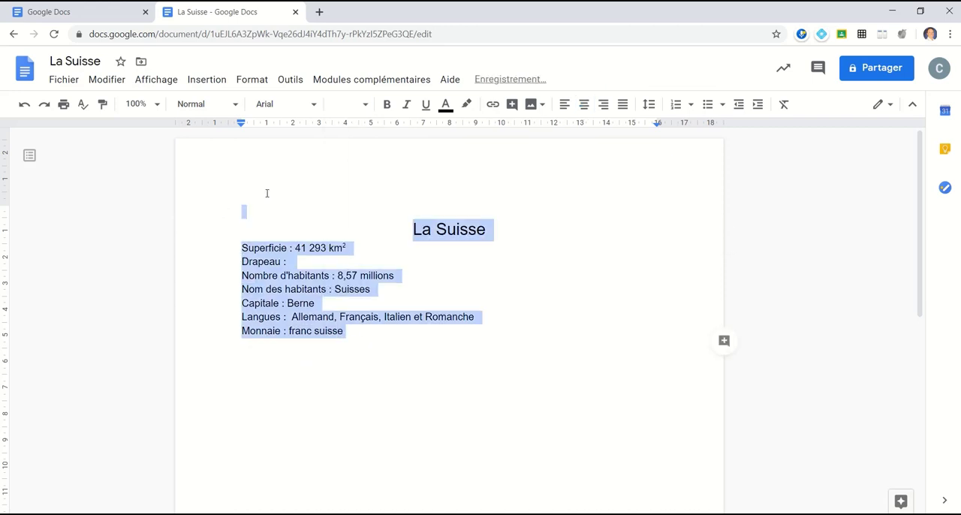
pyautogui.click(342, 103)
pyautogui.click(338, 261)
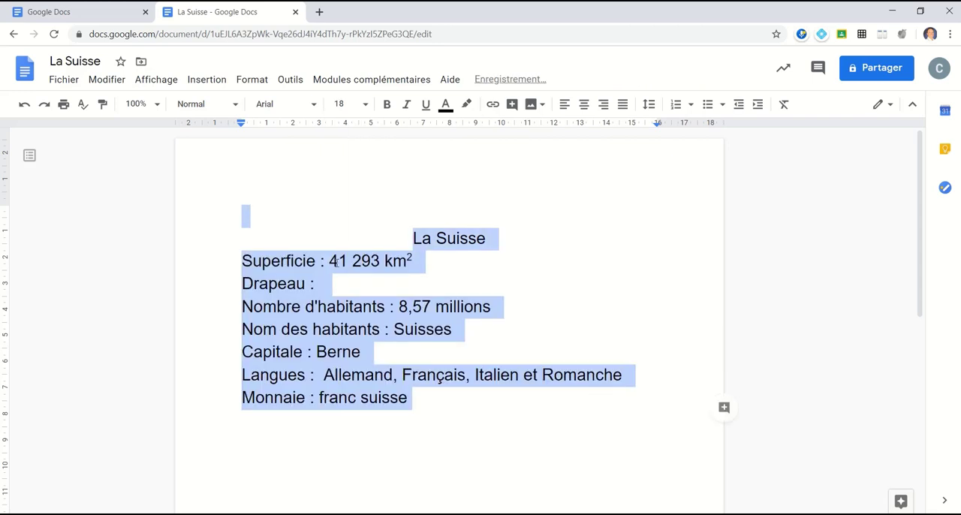
# Step: Format the title La Suisse as bold, underlined and blue text
pyautogui.click(492, 272)
pyautogui.moveTo(412, 238); pyautogui.dragTo(487, 238)
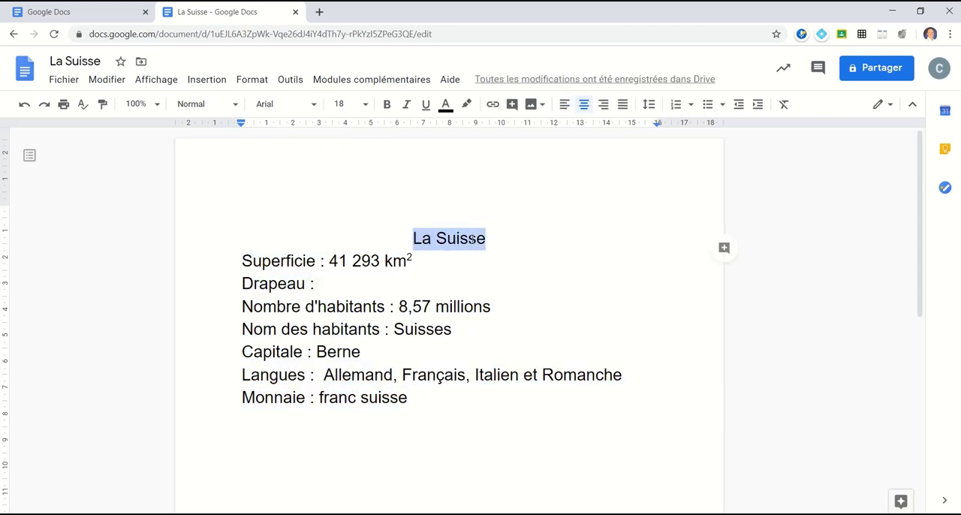
pyautogui.click(387, 109)
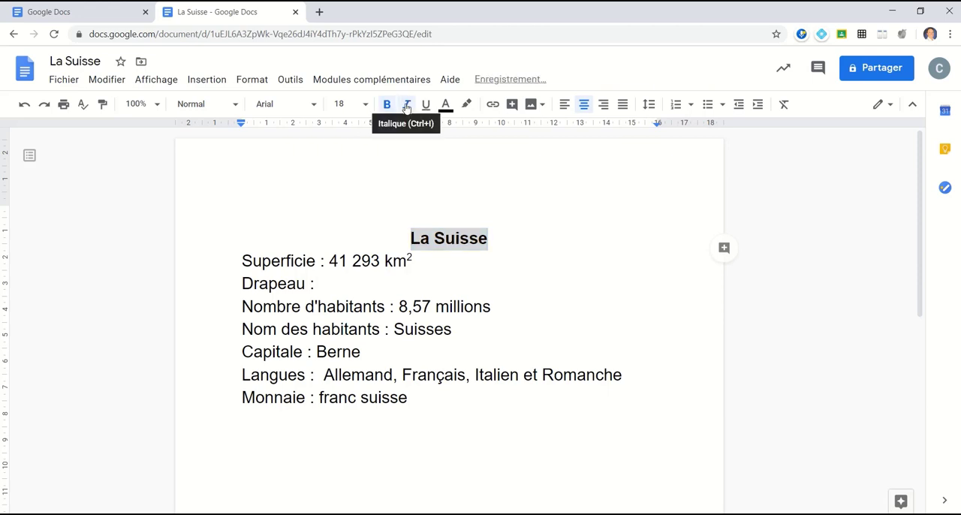
pyautogui.click(406, 106)
pyautogui.click(424, 106)
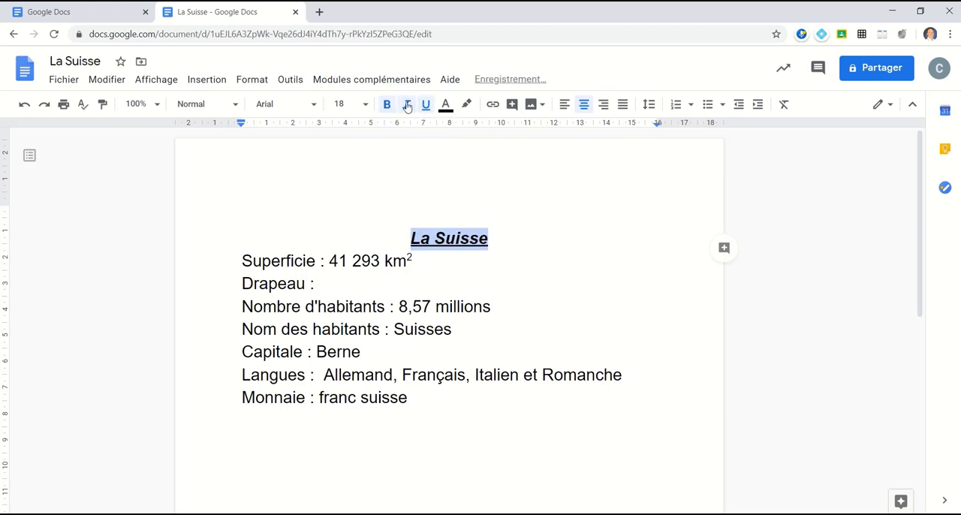
pyautogui.click(406, 106)
pyautogui.click(445, 105)
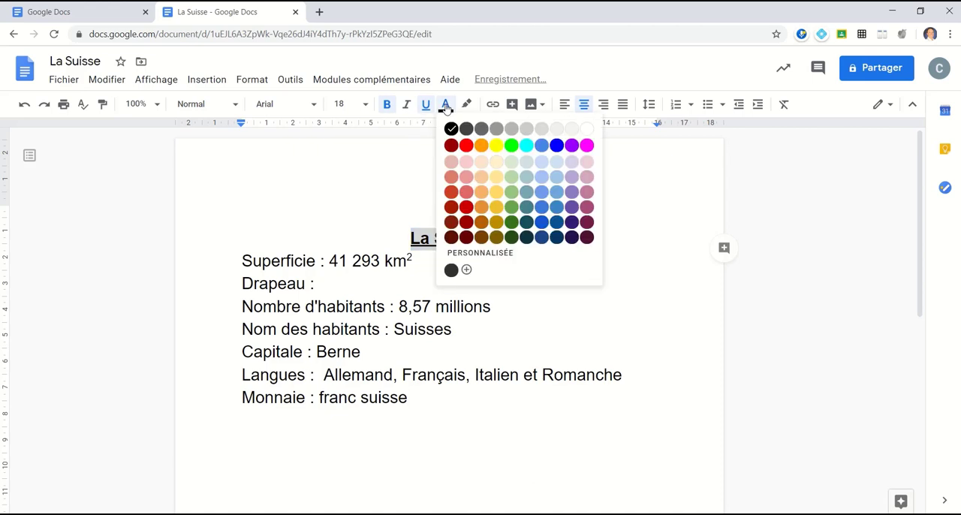
pyautogui.click(556, 147)
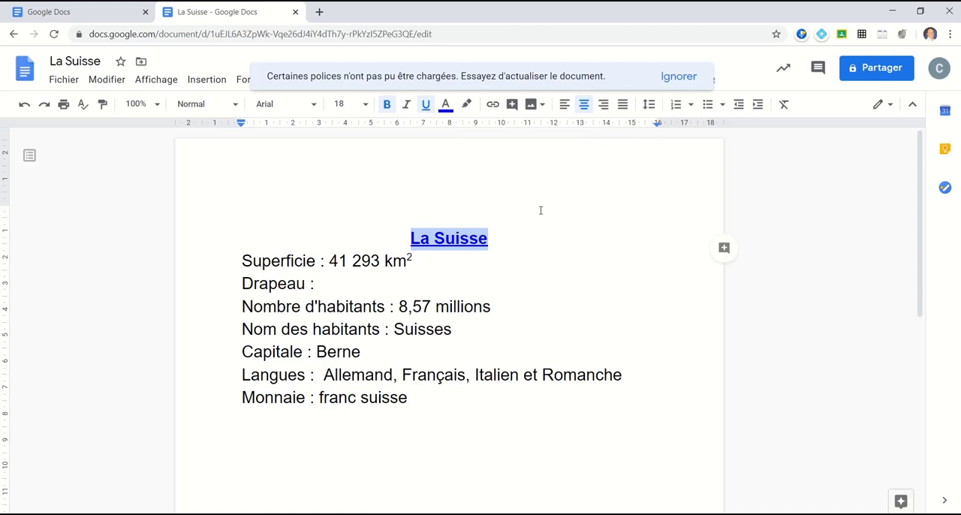
# Step: Try left, right and justified alignment on the title and return it to centred
pyautogui.click(564, 106)
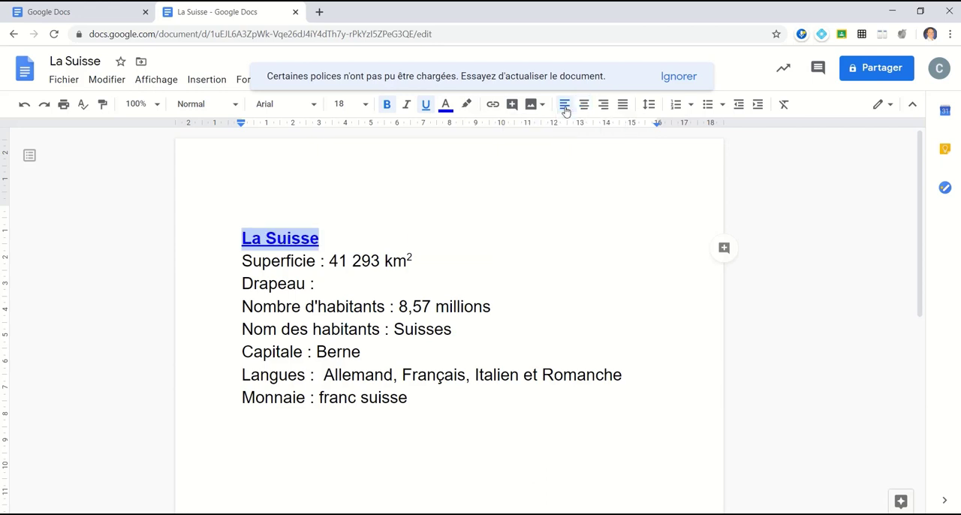
pyautogui.click(583, 107)
pyautogui.click(601, 109)
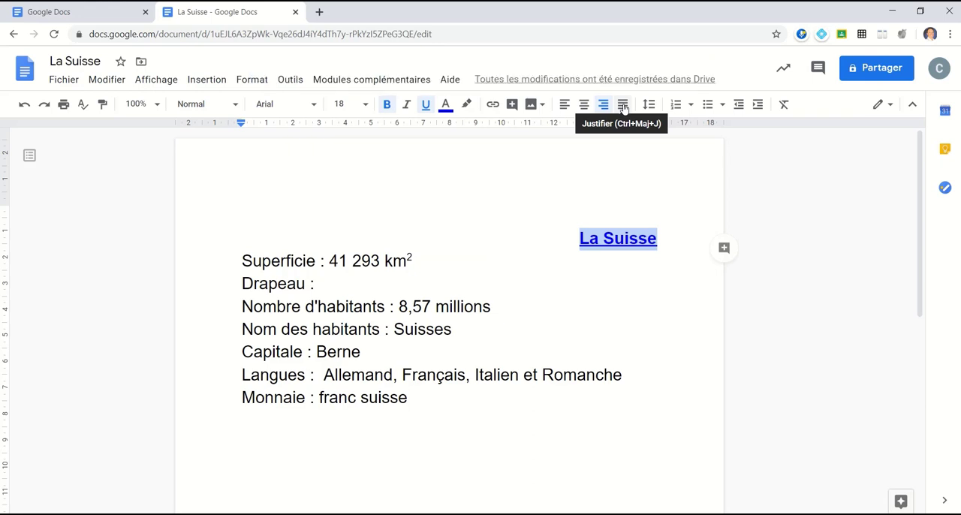
pyautogui.click(622, 108)
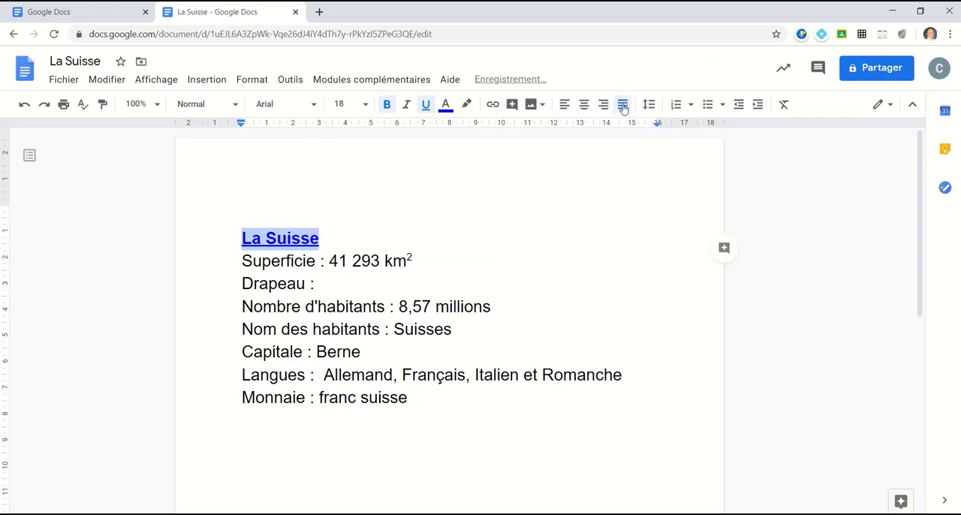
pyautogui.click(583, 106)
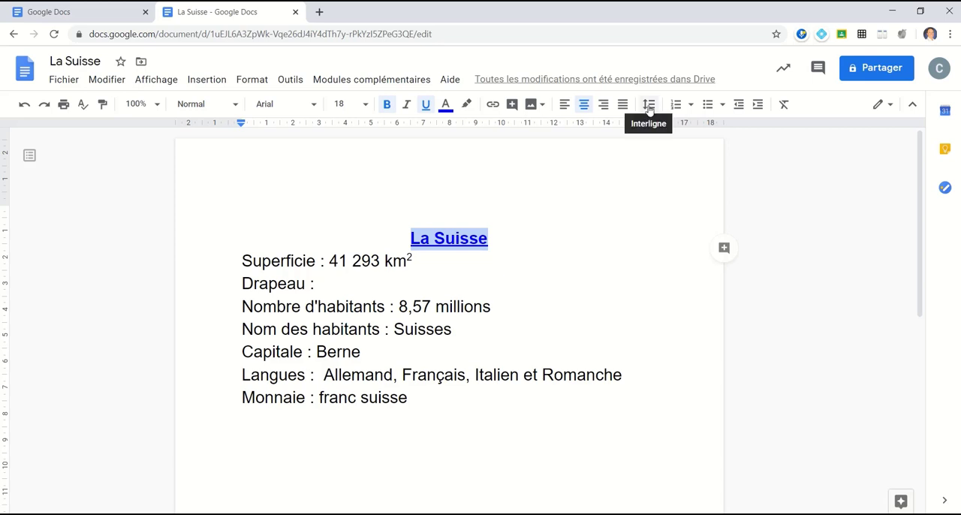
# Step: Apply double line spacing to all the text
pyautogui.moveTo(426, 400); pyautogui.dragTo(210, 242)
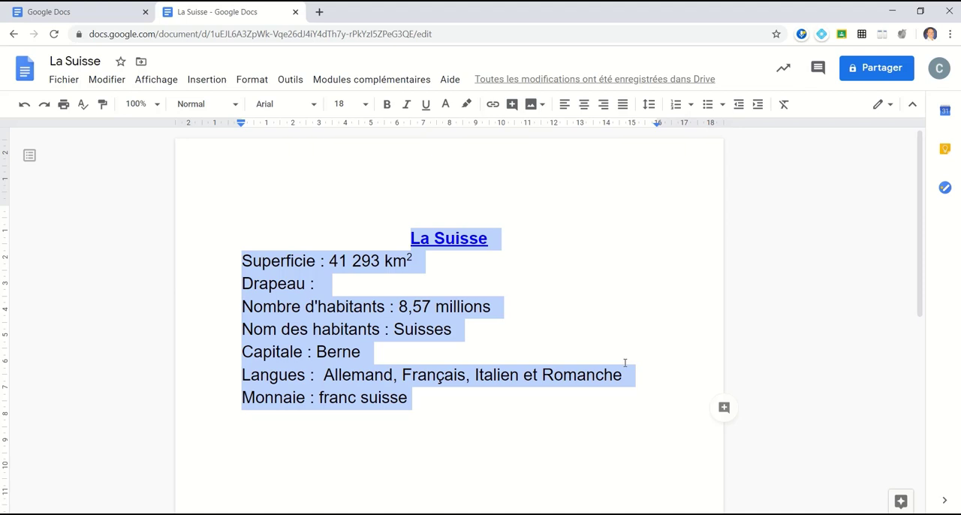
pyautogui.click(648, 105)
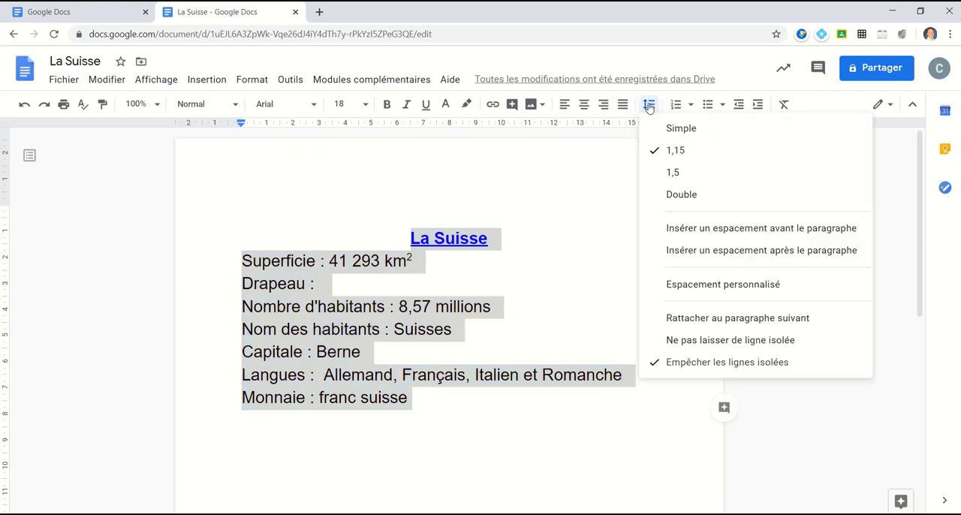
pyautogui.click(692, 180)
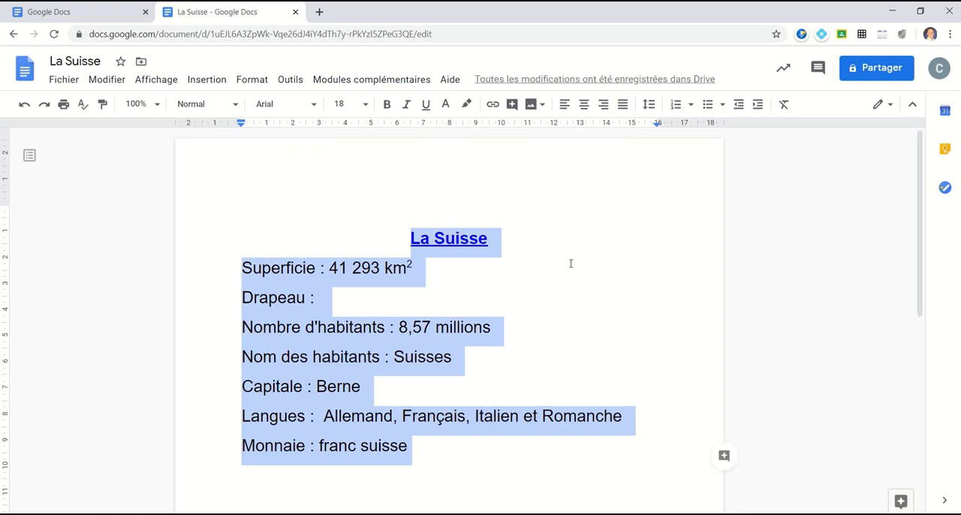
pyautogui.click(502, 295)
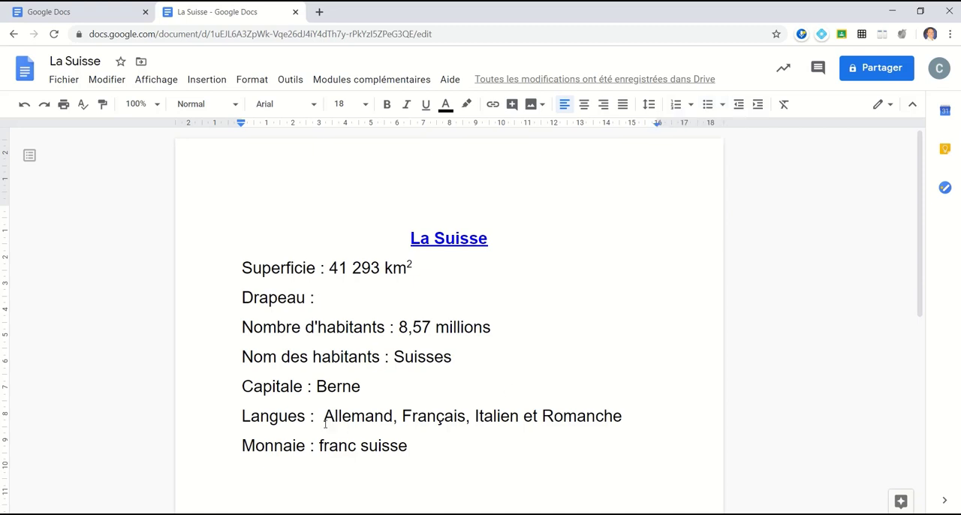
# Step: Move the list of languages onto its own line below Langues :
pyautogui.scroll(-2, 304, 393)
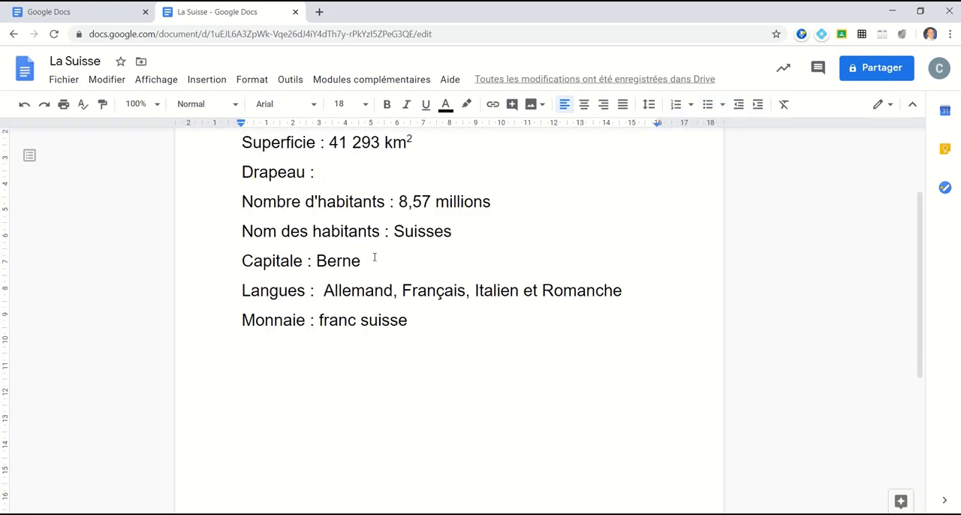
pyautogui.press('Return')
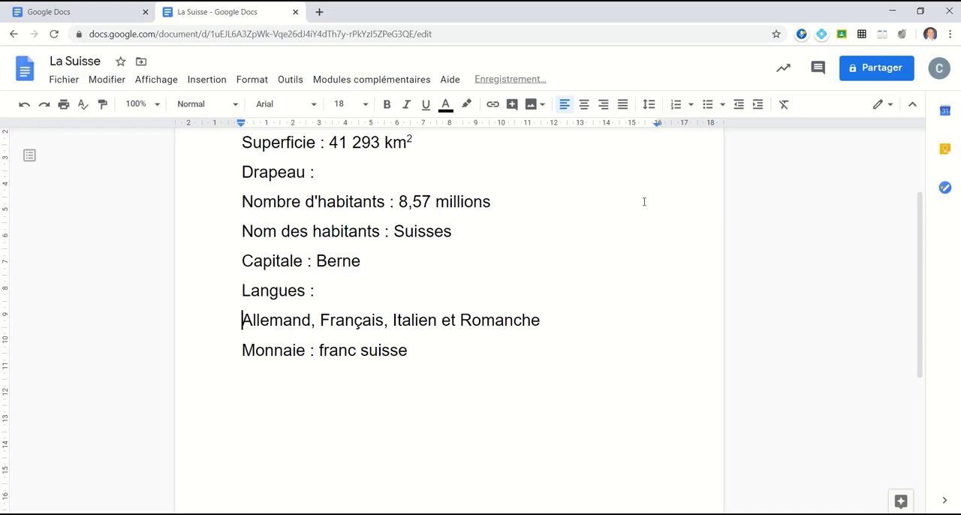
# Step: Turn the languages line into a numbered list using the 1) a) i) numbering style
pyautogui.click(691, 105)
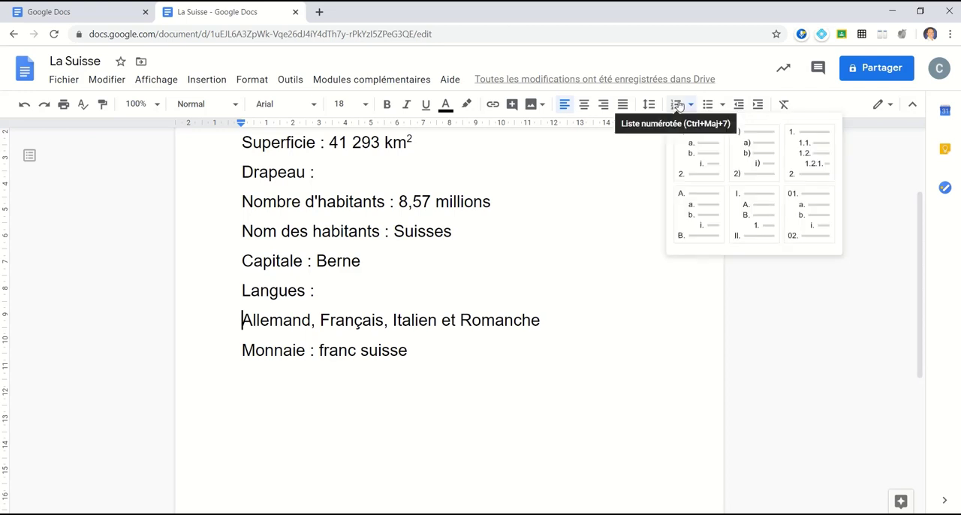
pyautogui.click(763, 152)
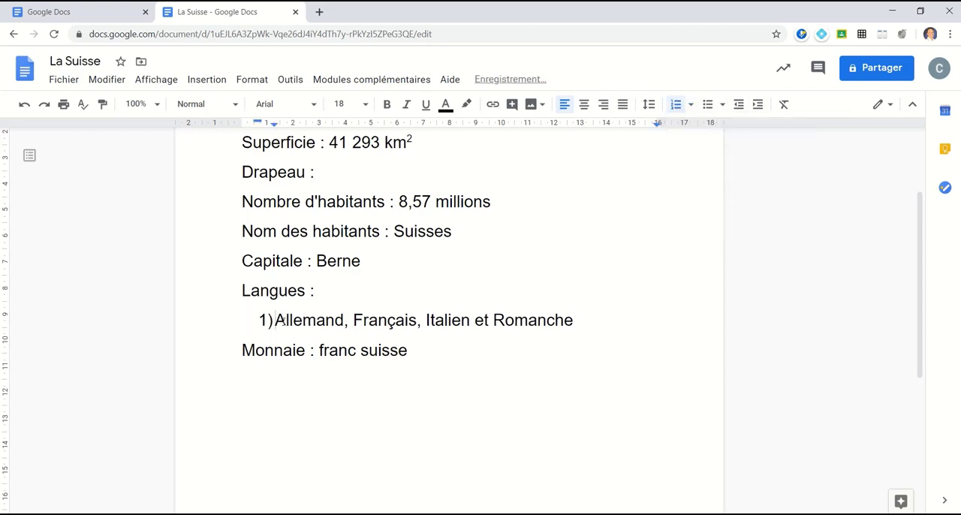
# Step: Split the languages into separate list items: Allemand, Français, Italien and Romanche, removing the commas and et
pyautogui.click(345, 320)
pyautogui.press('Return')
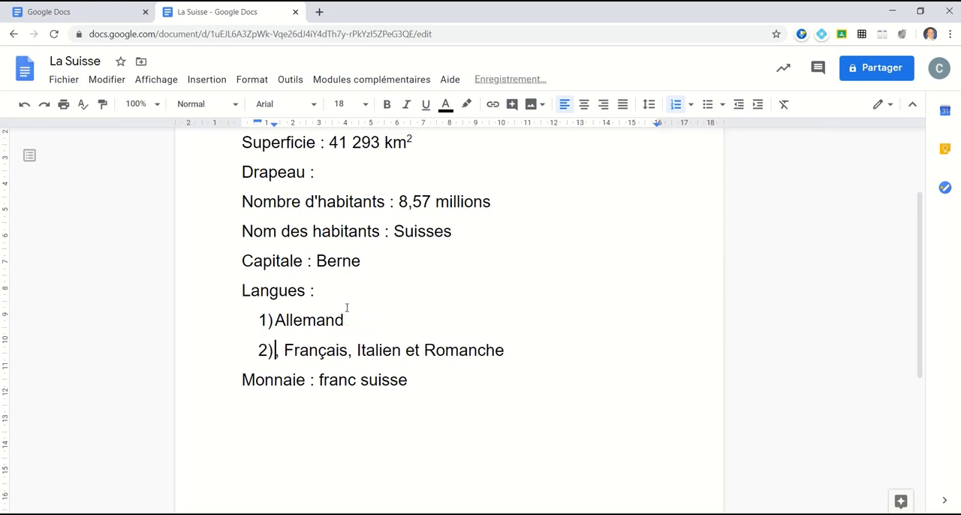
pyautogui.press('Delete')
pyautogui.press('Delete')
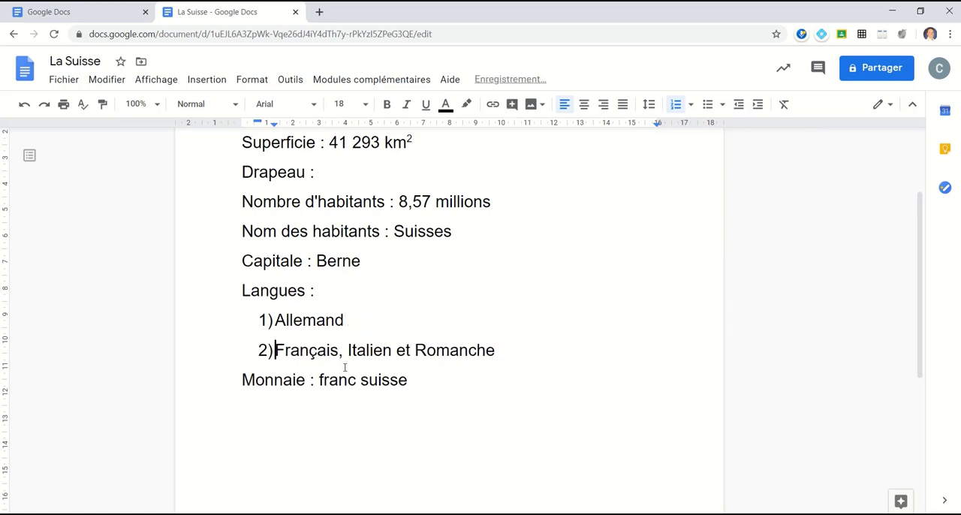
pyautogui.click(345, 351)
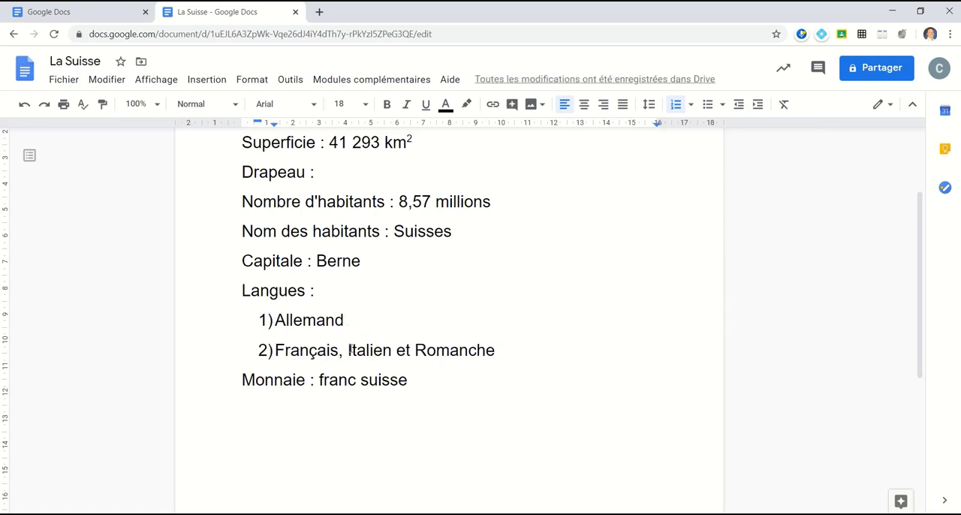
pyautogui.press('Return')
pyautogui.press('Delete')
pyautogui.press('Delete')
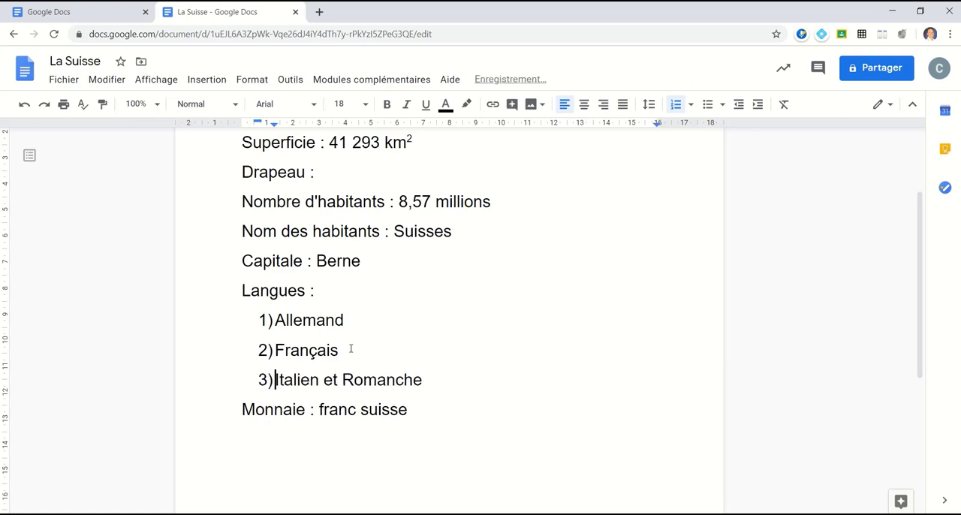
pyautogui.click(316, 379)
pyautogui.press('Return')
pyautogui.press('Delete')
pyautogui.press('Delete')
pyautogui.press('Delete')
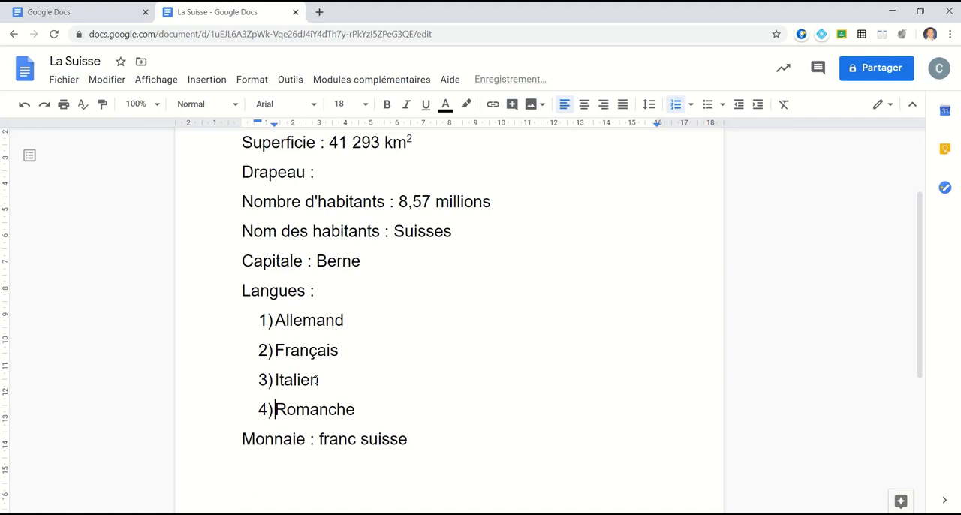
# Step: Convert the four language items into a bulleted list with the filled-circle bullet style
pyautogui.moveTo(360, 412); pyautogui.dragTo(272, 319)
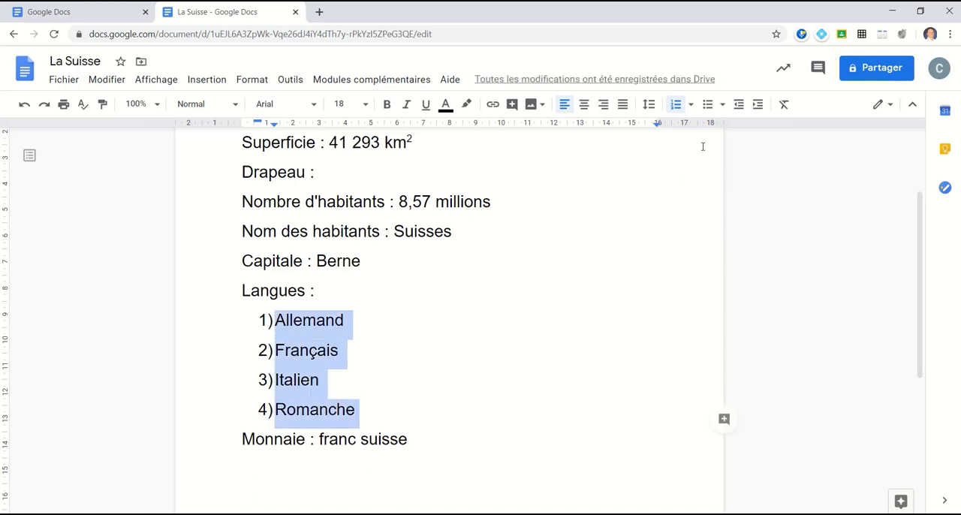
pyautogui.click(708, 106)
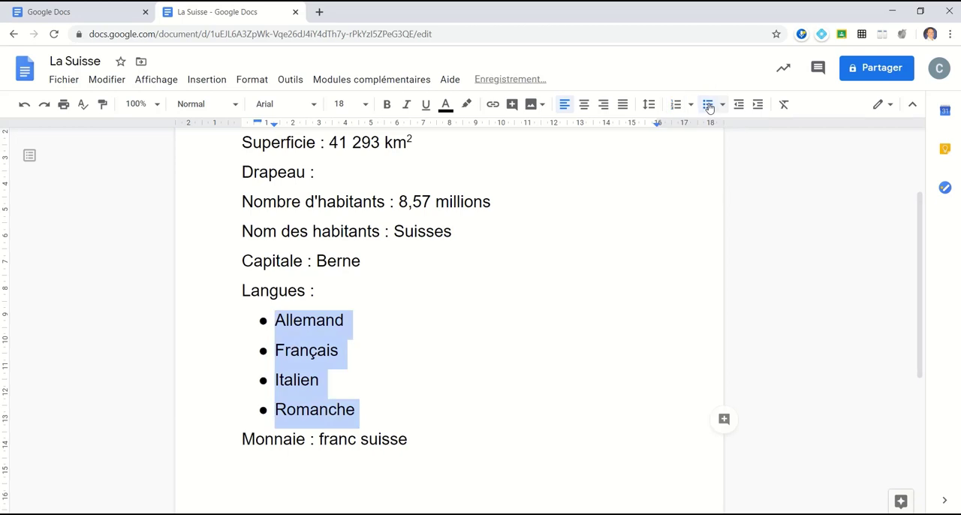
pyautogui.click(721, 104)
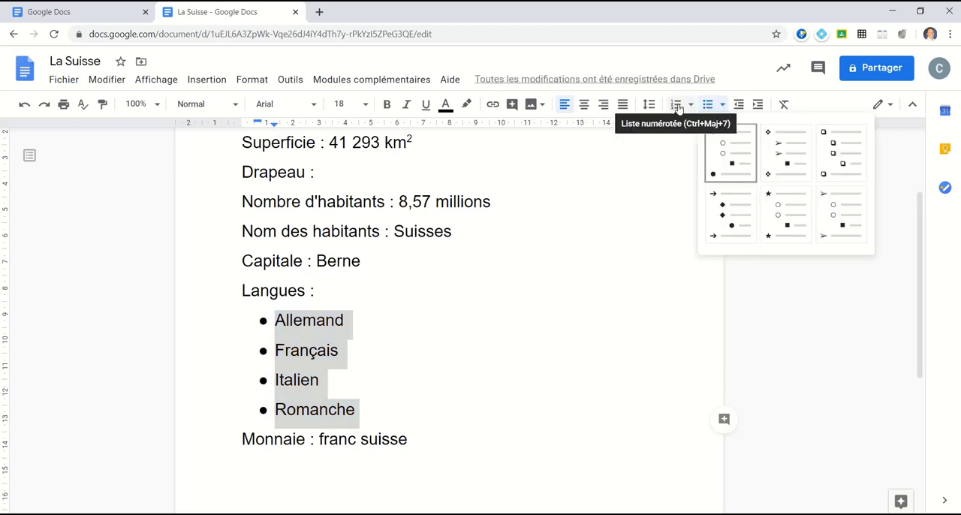
pyautogui.click(731, 156)
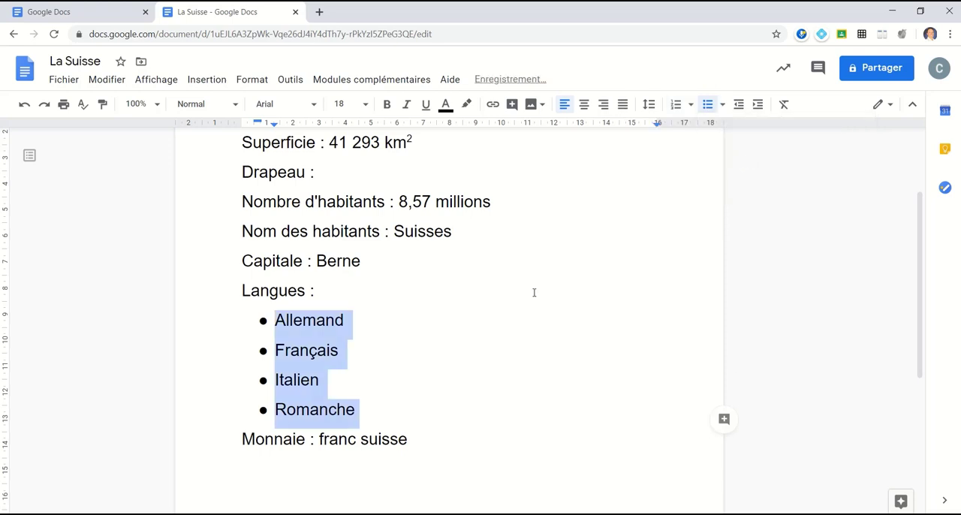
pyautogui.click(355, 338)
# Step: Indent Français one level and Italien two levels deeper in the bulleted list
pyautogui.click(275, 350)
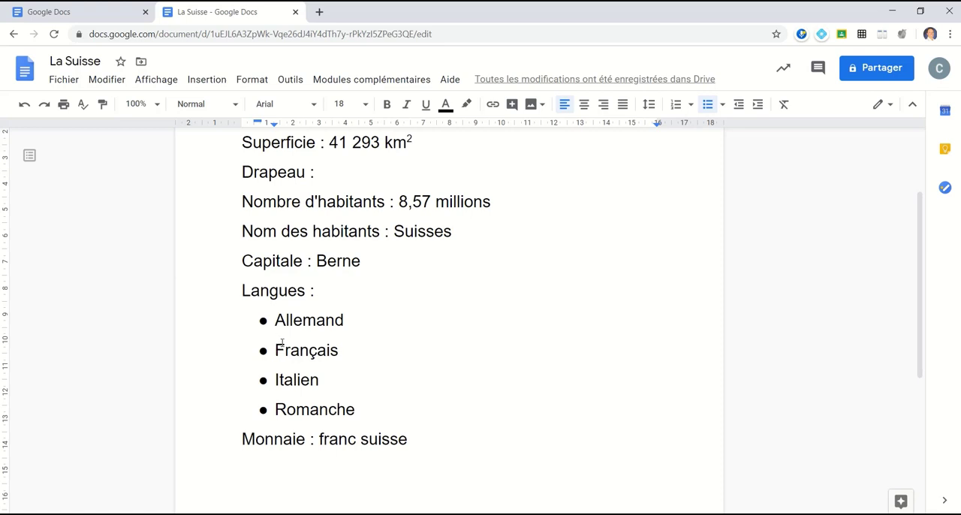
pyautogui.press('Tab')
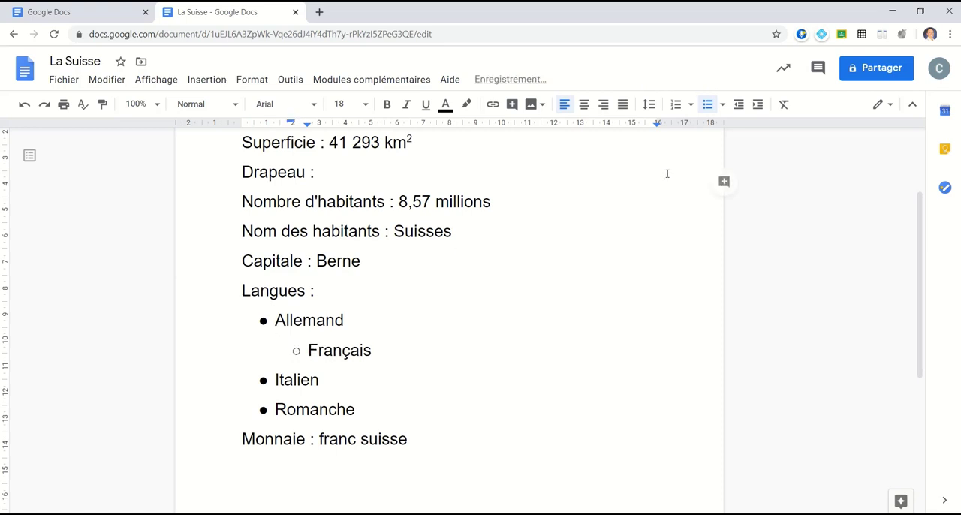
pyautogui.click(739, 104)
pyautogui.click(757, 104)
pyautogui.click(274, 379)
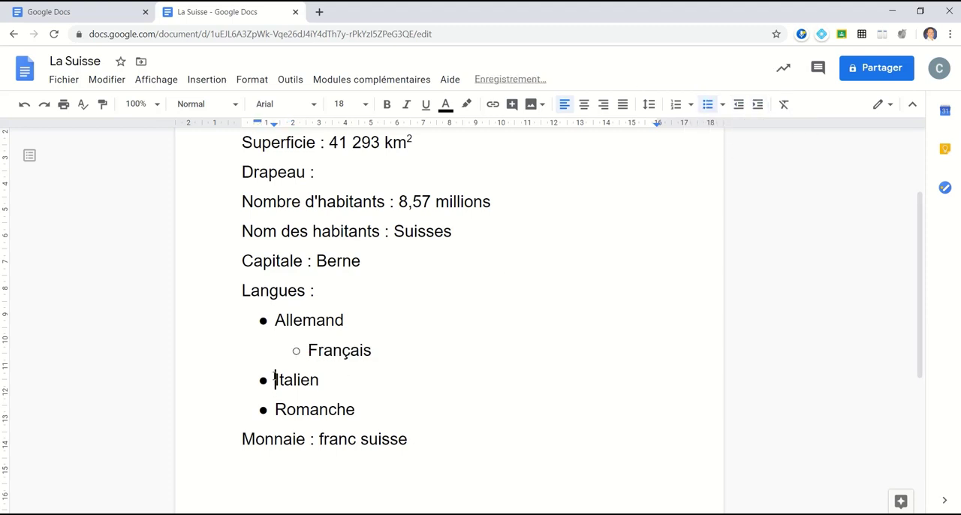
pyautogui.click(758, 104)
pyautogui.click(757, 104)
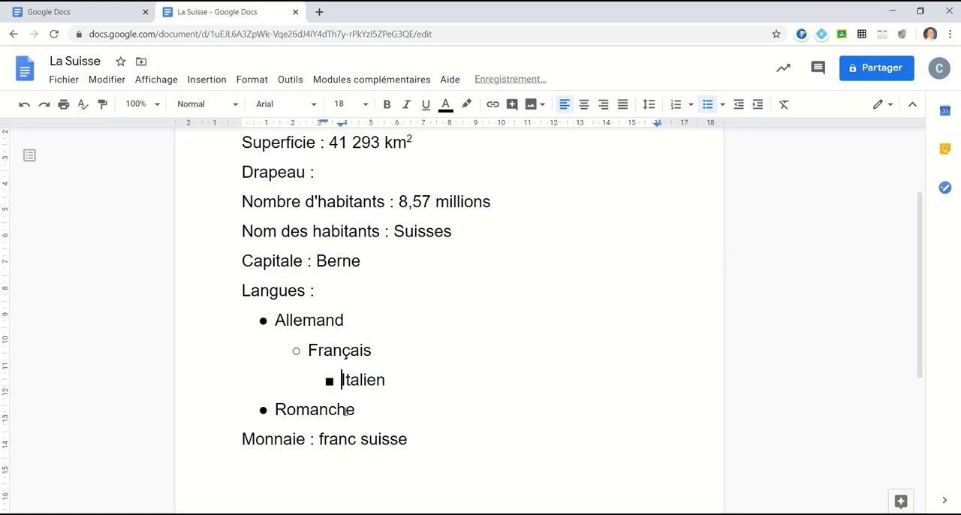
# Step: Make the label Superficie bold and underlined
pyautogui.scroll(2, 344, 411)
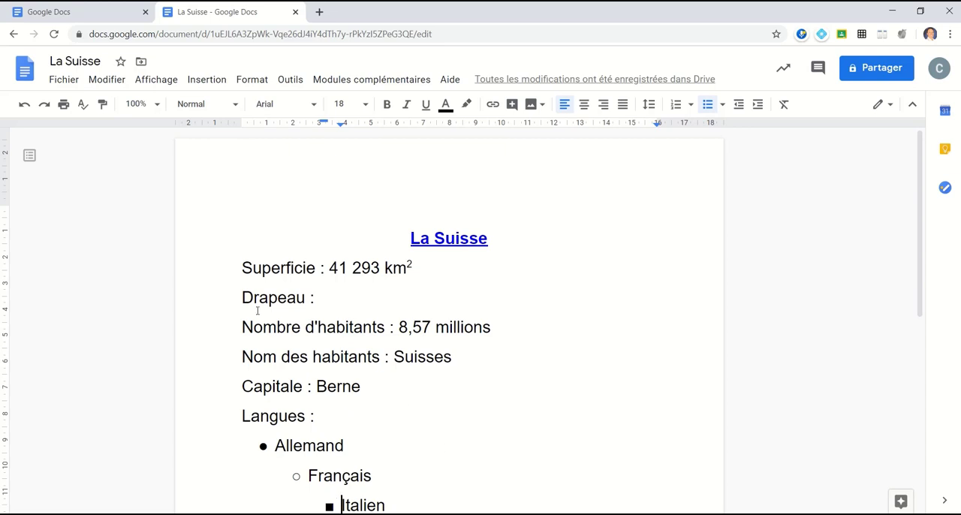
pyautogui.click(105, 111)
pyautogui.doubleClick(270, 268)
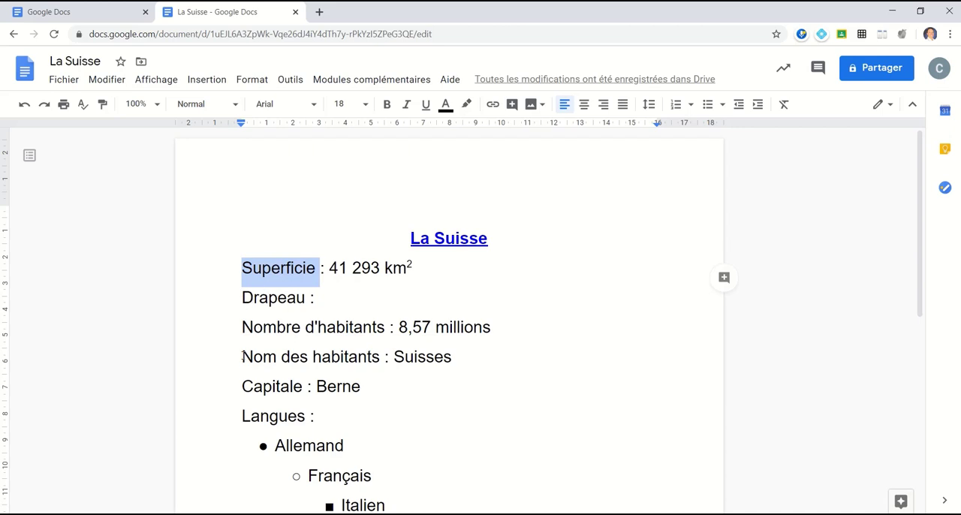
pyautogui.click(386, 104)
pyautogui.click(426, 105)
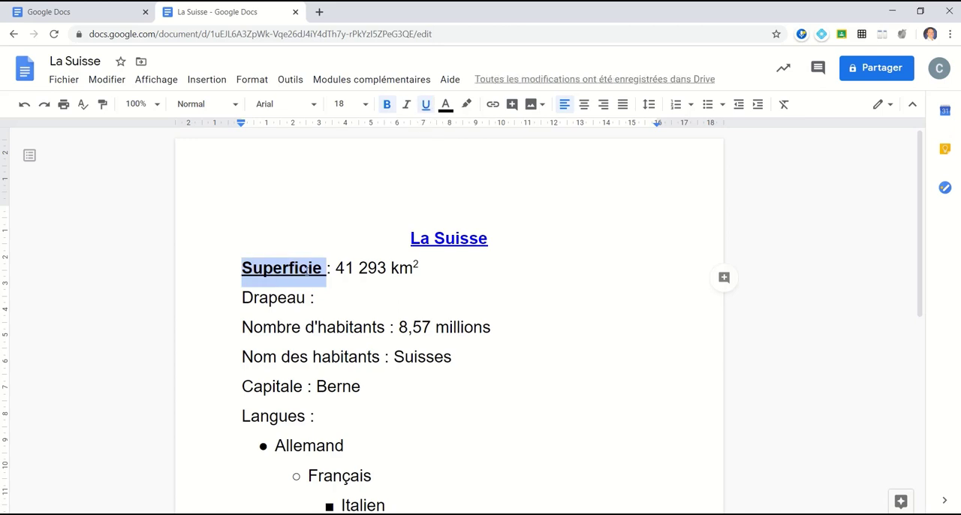
# Step: Copy Superficie's formatting with Paint format onto Drapeau, Nombre d'habitants, Nom des habitants, Capitale, Langues and Monnaie
pyautogui.click(105, 107)
pyautogui.click(275, 299)
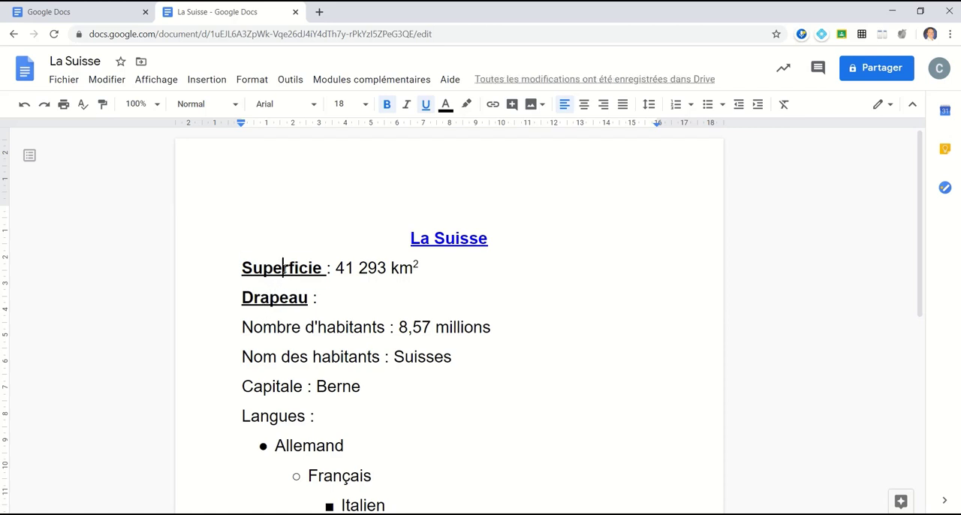
pyautogui.doubleClick(283, 268)
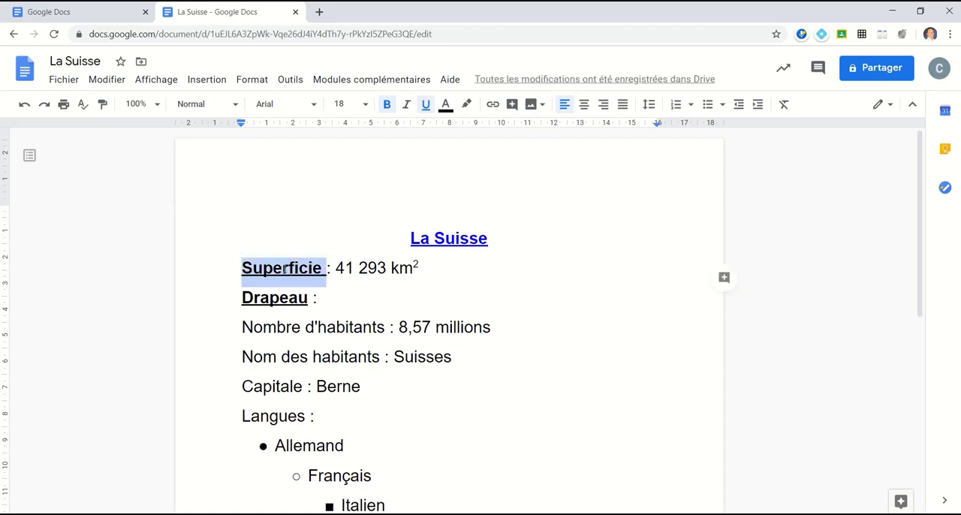
pyautogui.click(103, 108)
pyautogui.moveTo(247, 325); pyautogui.dragTo(390, 323)
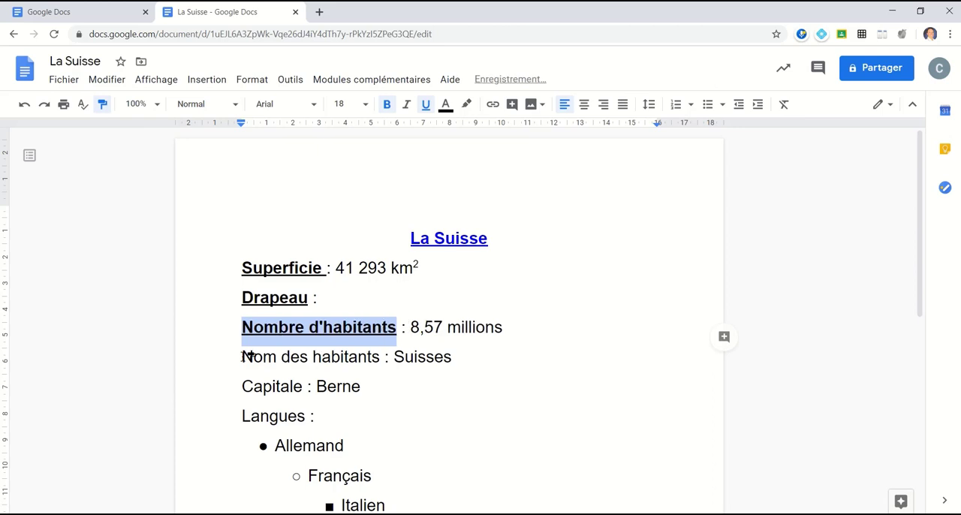
pyautogui.moveTo(245, 356); pyautogui.dragTo(382, 353)
pyautogui.scroll(-3, 300, 300)
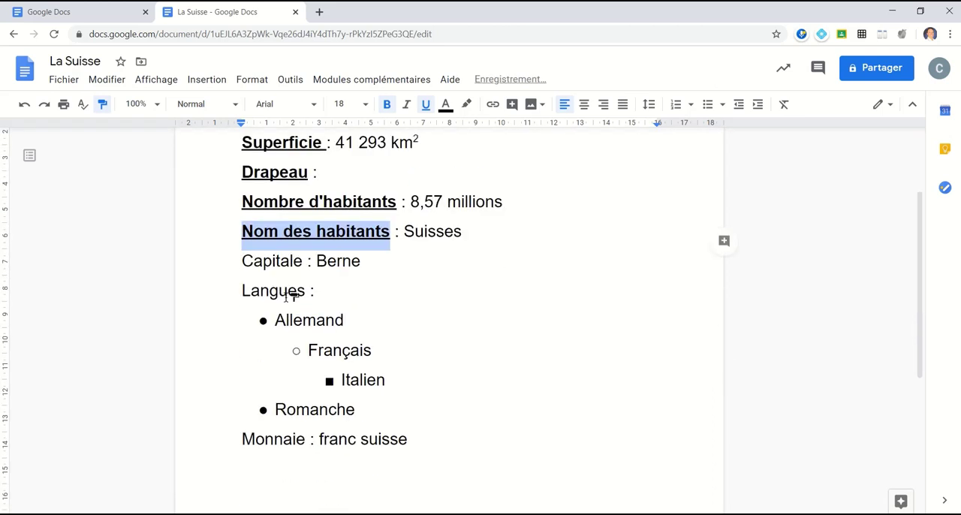
pyautogui.click(255, 261)
pyautogui.click(283, 292)
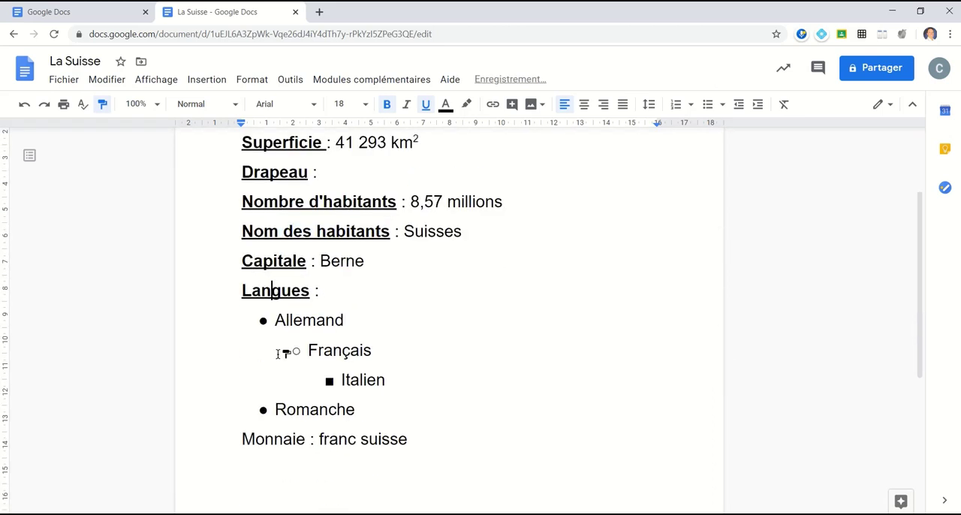
pyautogui.click(275, 439)
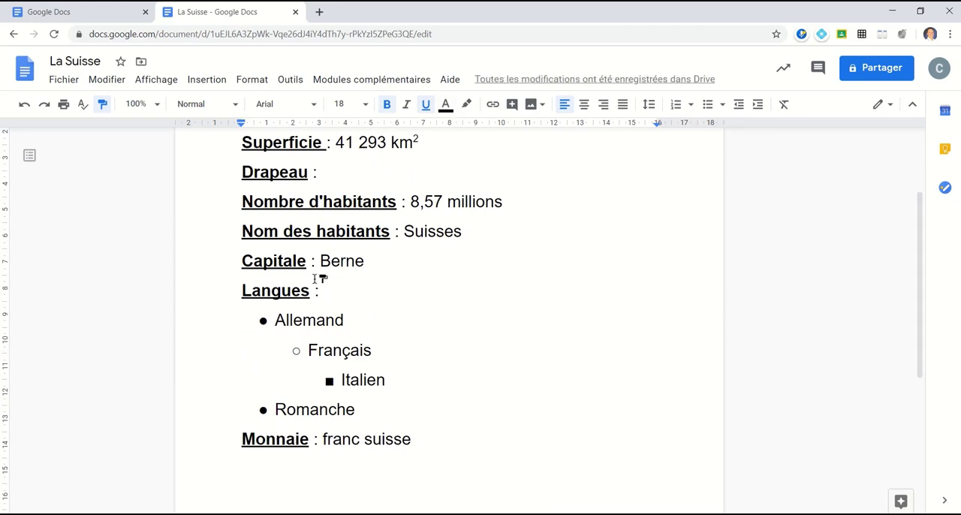
pyautogui.click(102, 110)
pyautogui.click(254, 81)
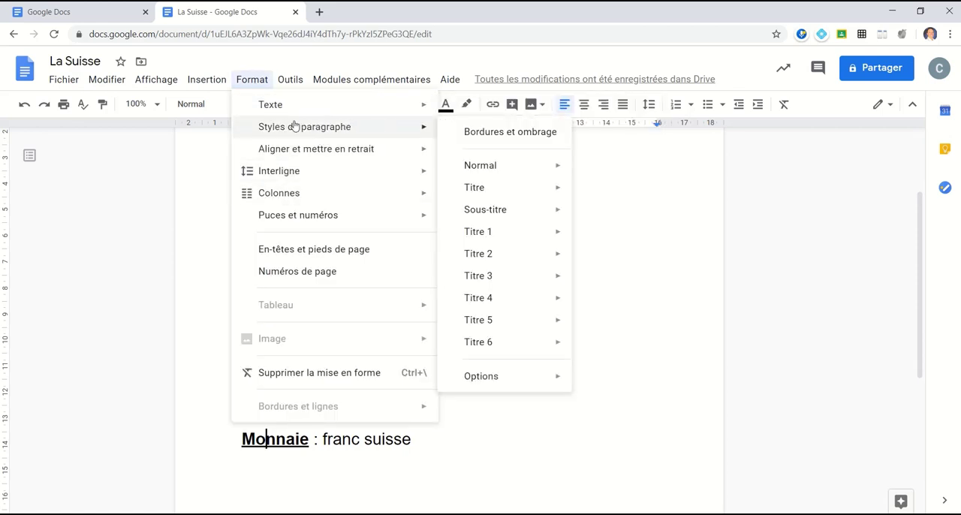
pyautogui.click(560, 410)
pyautogui.scroll(2, 556, 400)
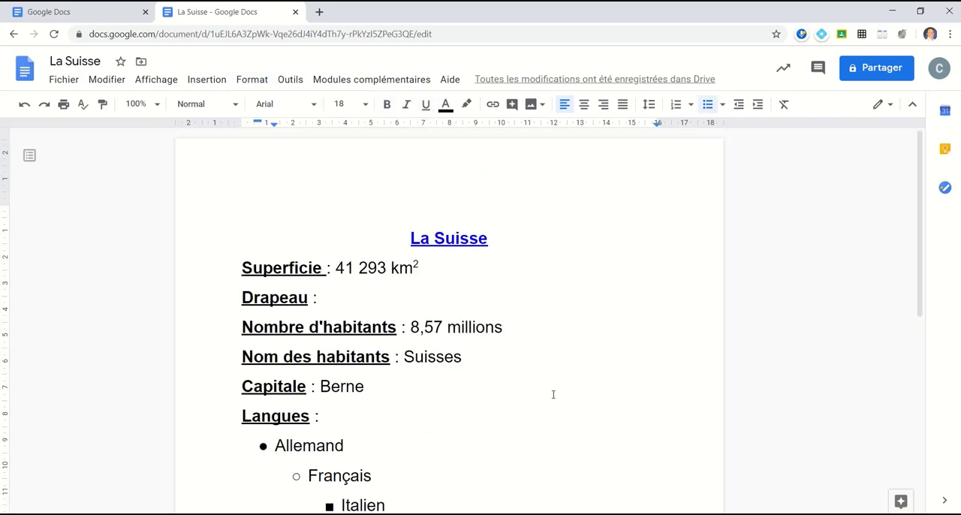